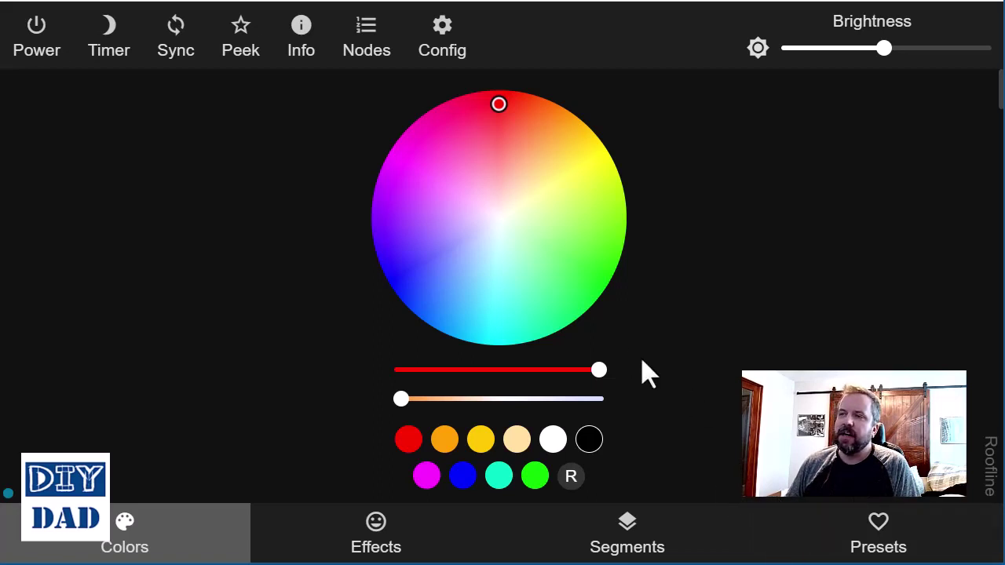
Step: Set colour slots 1 and 2 to black
scroll(576, 447, "down", 1)
scroll(577, 447, "down", 3)
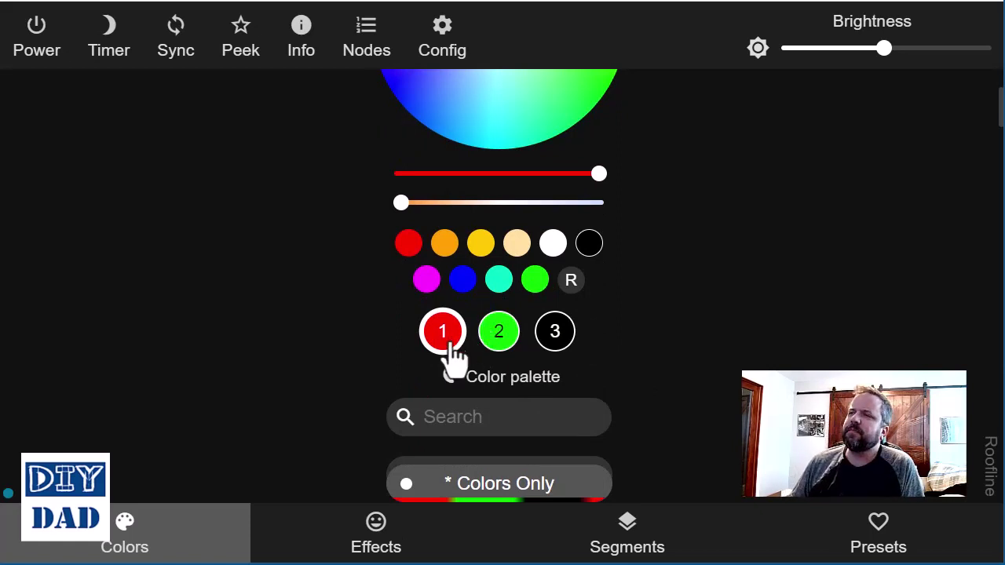
left_click(589, 248)
left_click(500, 336)
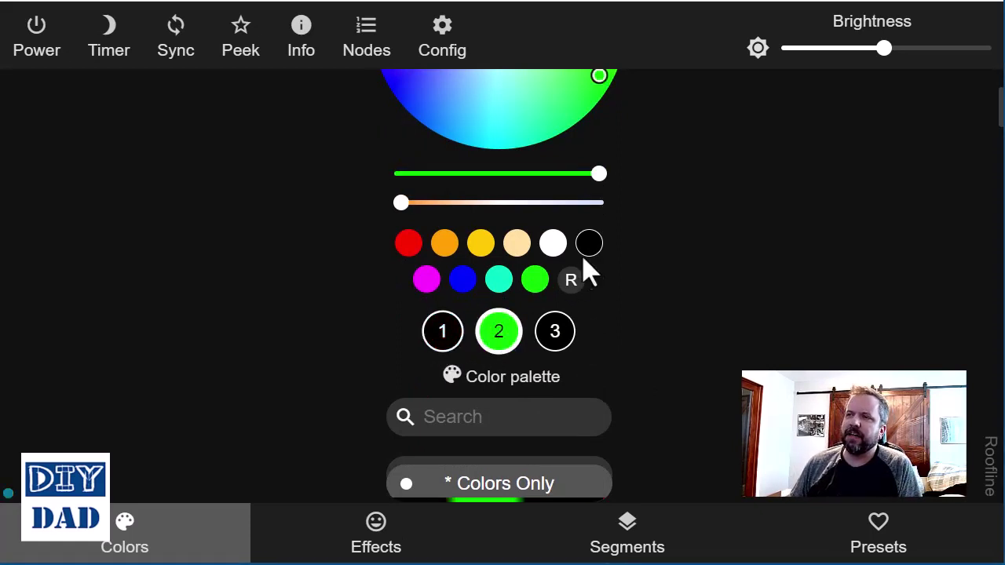
left_click(588, 249)
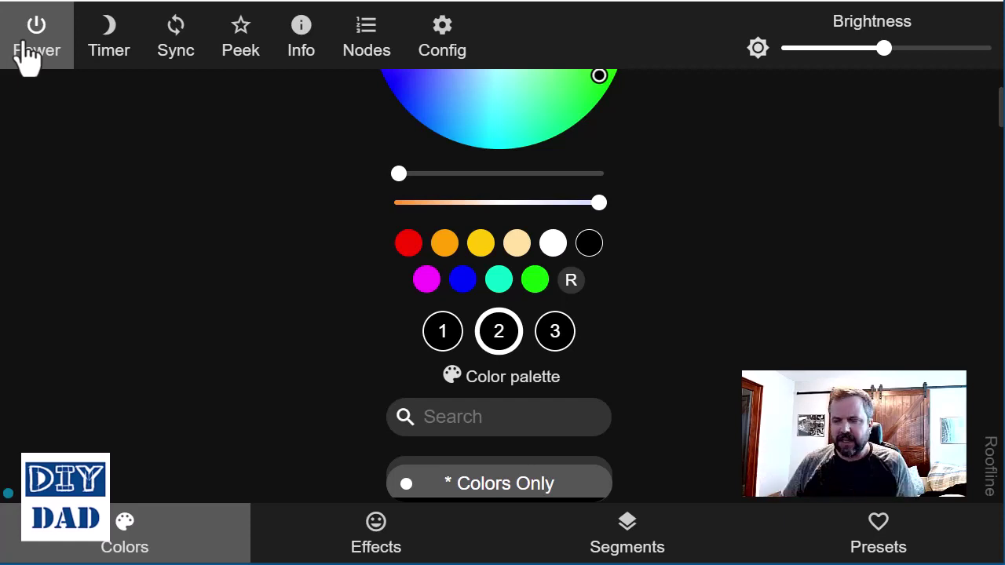
Step: Save the current state as a new preset named "Off Black" with the quick load label "OF"
left_click(877, 542)
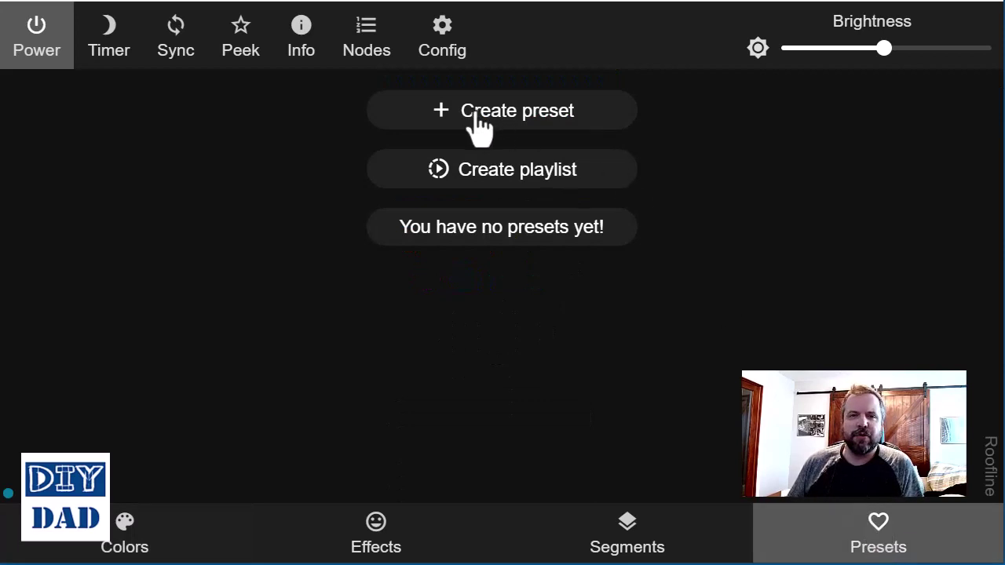
left_click(565, 128)
left_click(518, 149)
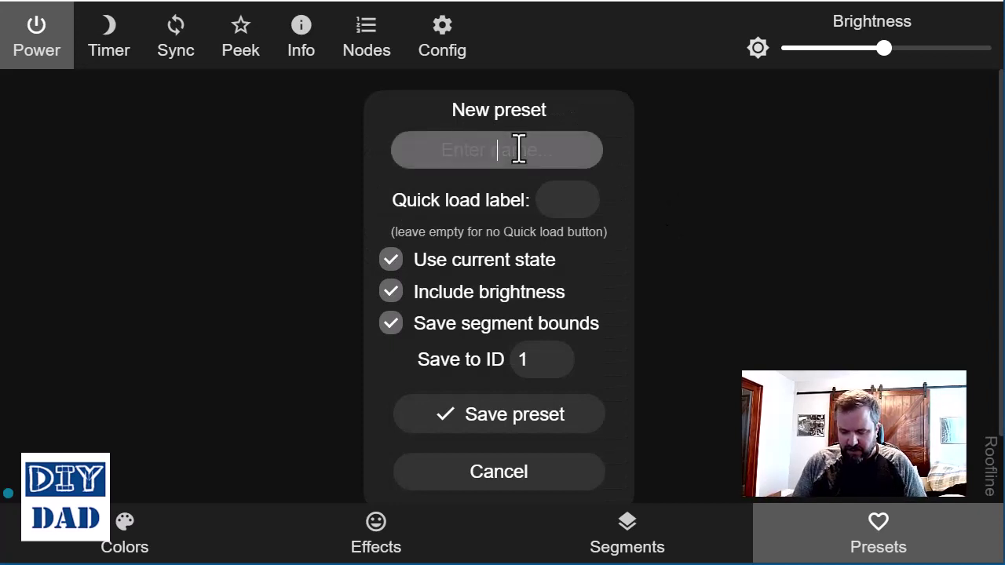
type("Off Black")
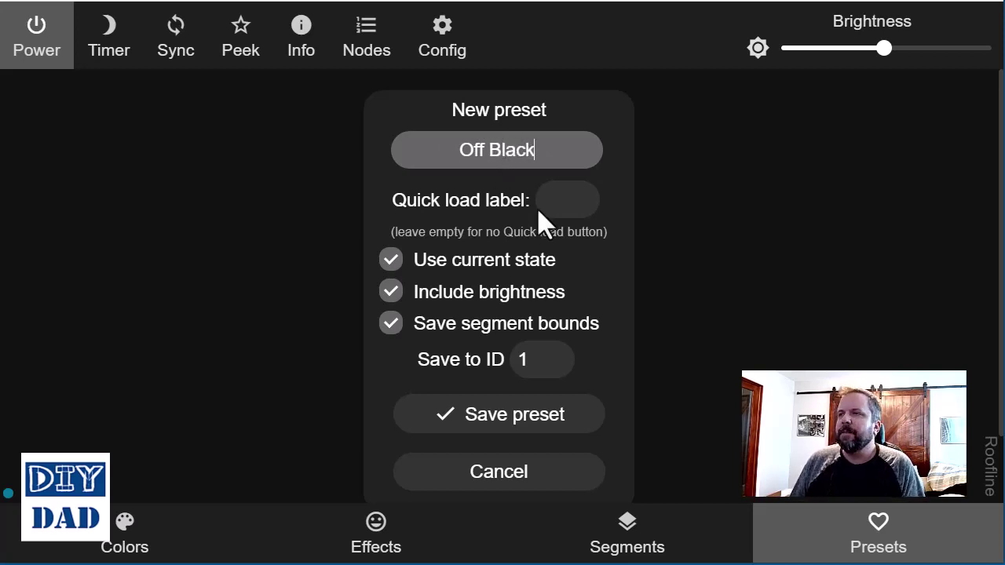
left_click(578, 201)
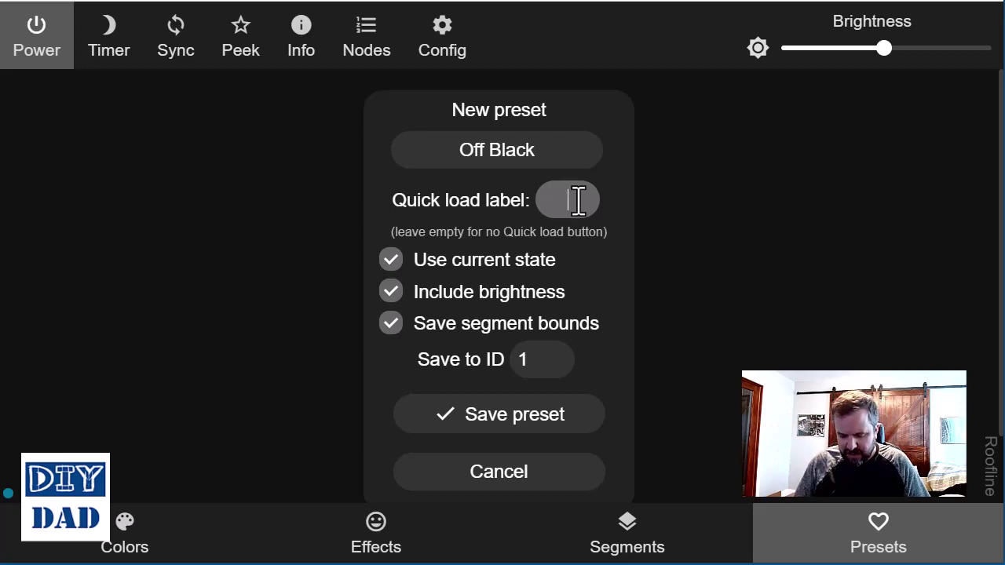
type("Of")
key("BackSpace")
type("F")
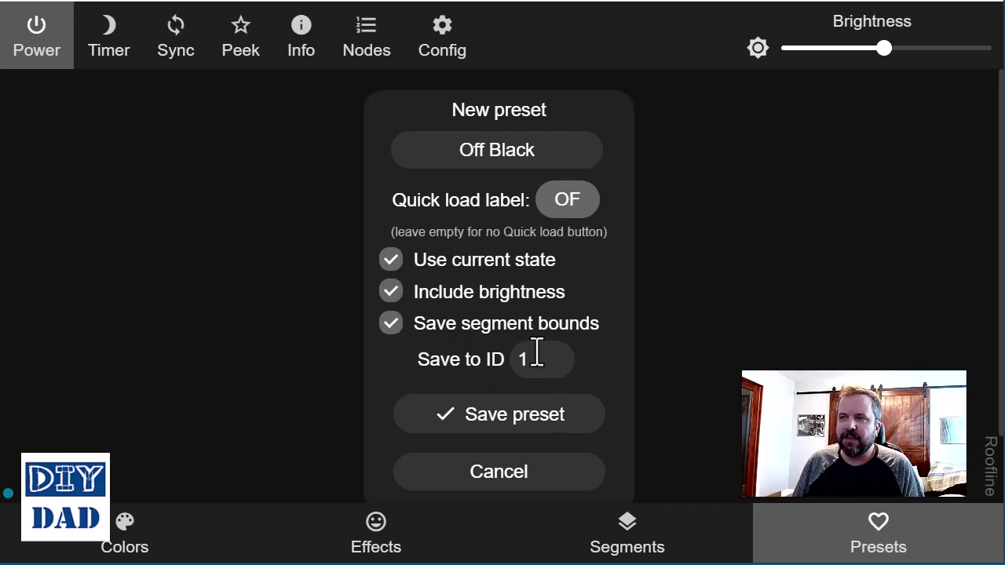
left_click(503, 421)
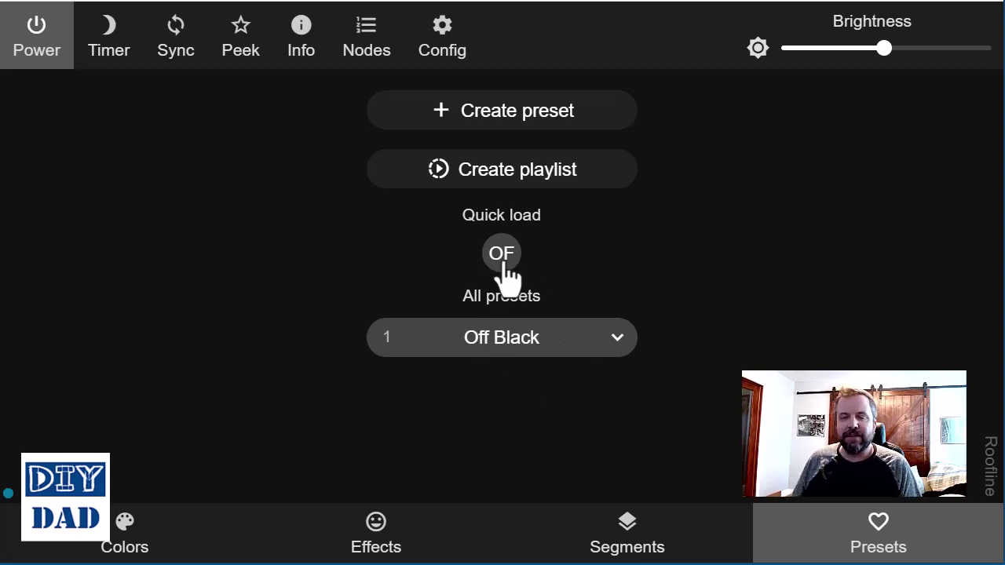
Step: Set colour slot 2 to blue and colour slot 1 to white
left_click(124, 550)
left_click(464, 281)
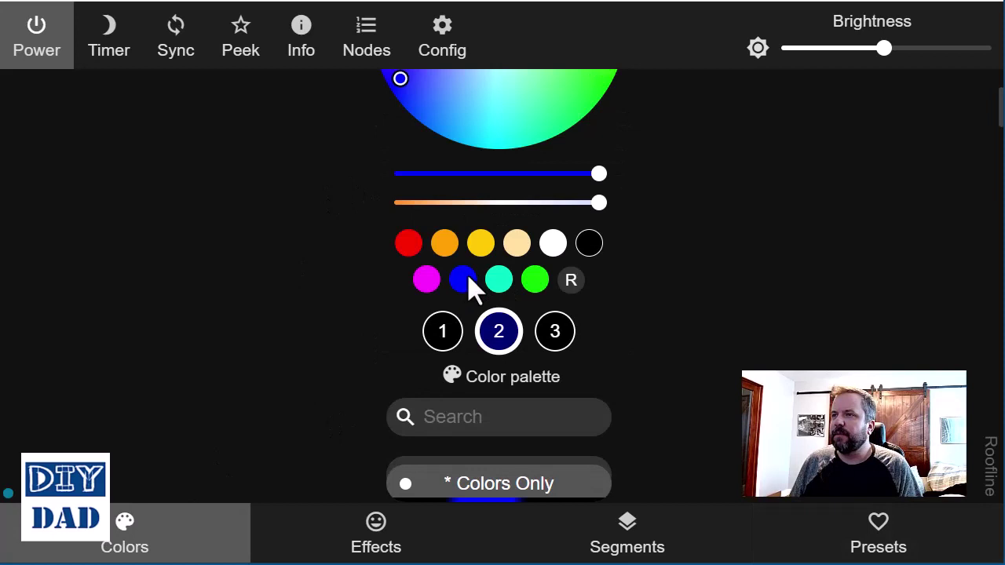
left_click(442, 336)
left_click(551, 245)
scroll(668, 383, "up", 3)
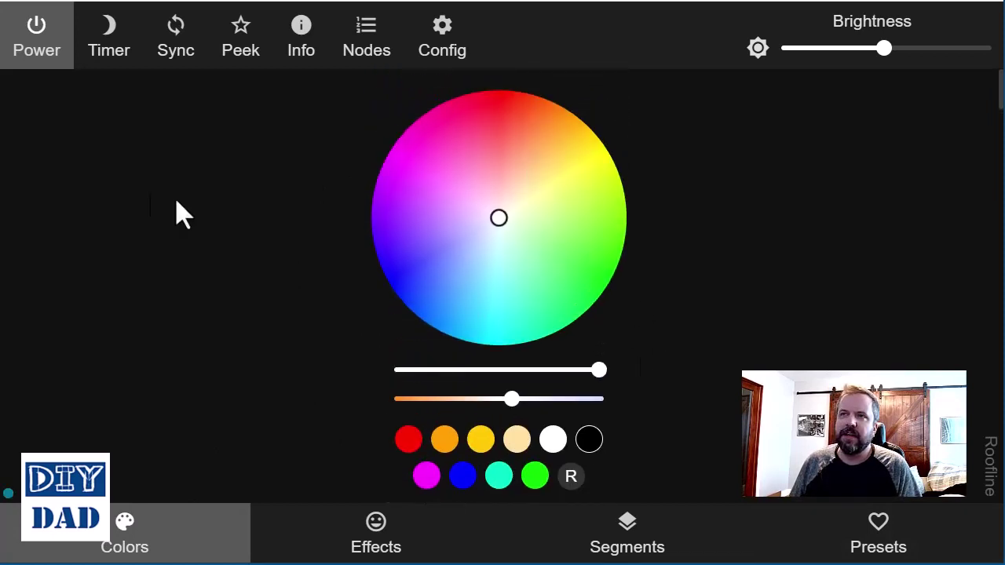
scroll(197, 235, "down", 3)
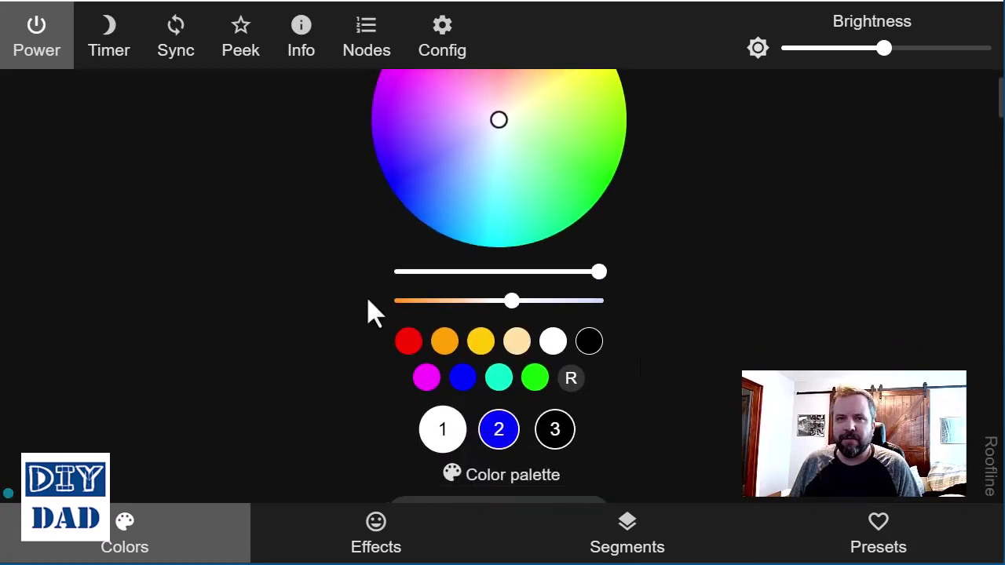
Step: Load the Off Black preset through its quick load label and check the resulting colour slots
left_click(879, 522)
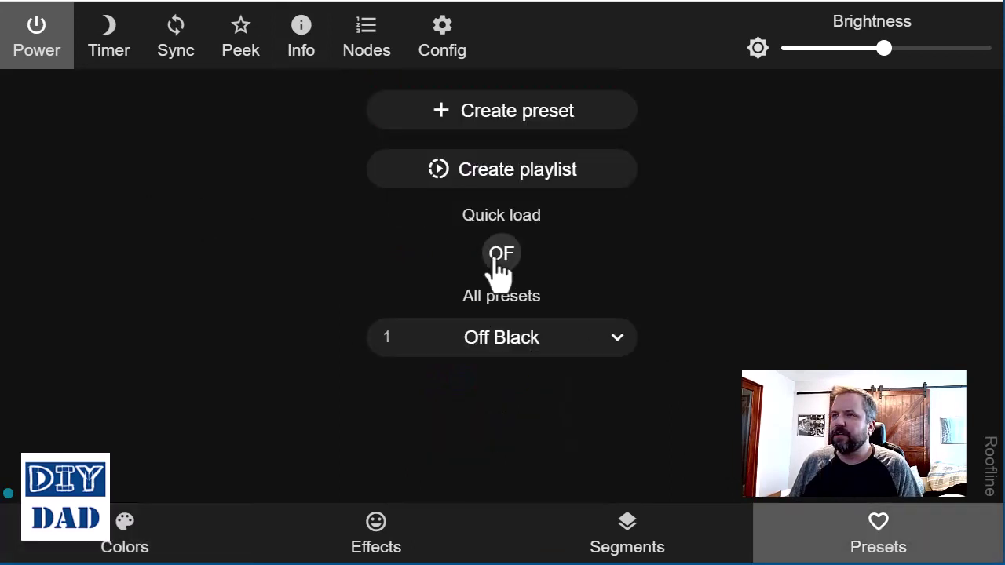
left_click(496, 259)
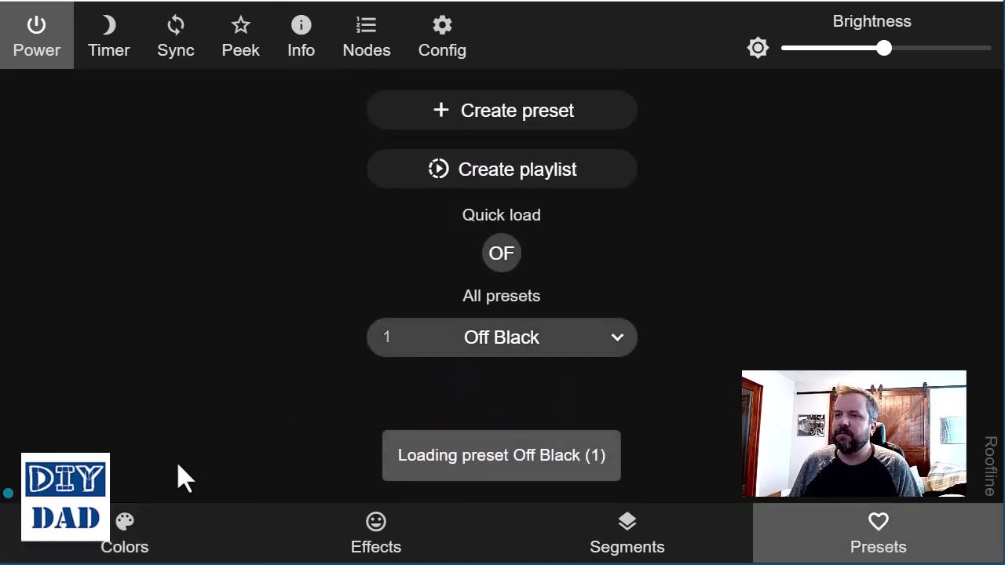
left_click(141, 534)
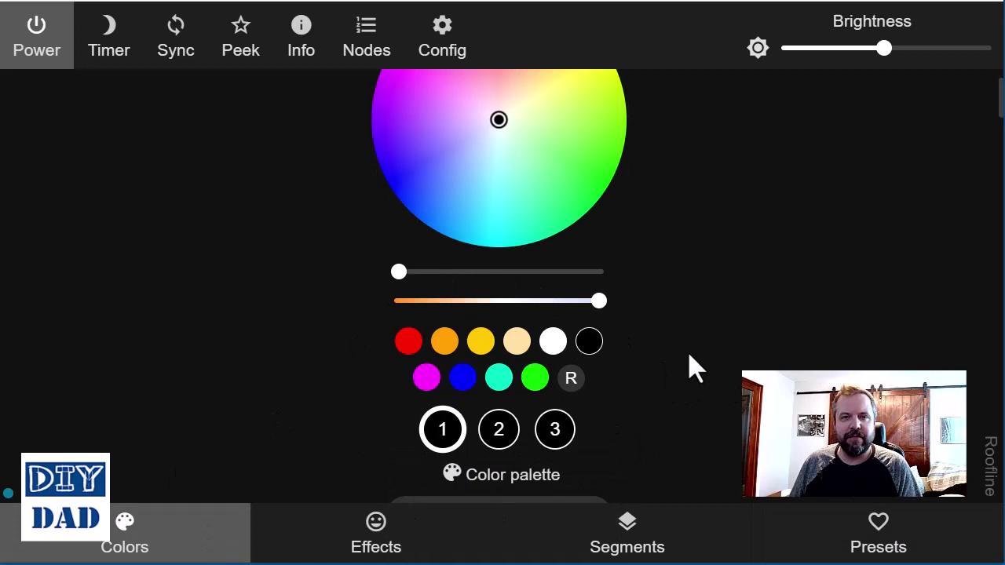
scroll(682, 305, "down", 1)
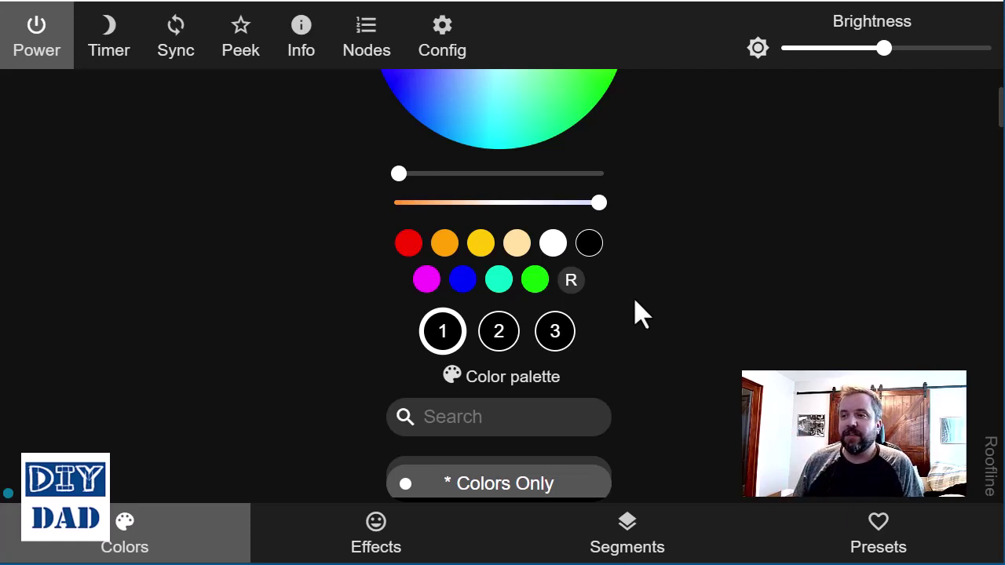
Step: Enable Off Refresh for LED output 1 in the LED hardware preferences
scroll(638, 313, "up", 3)
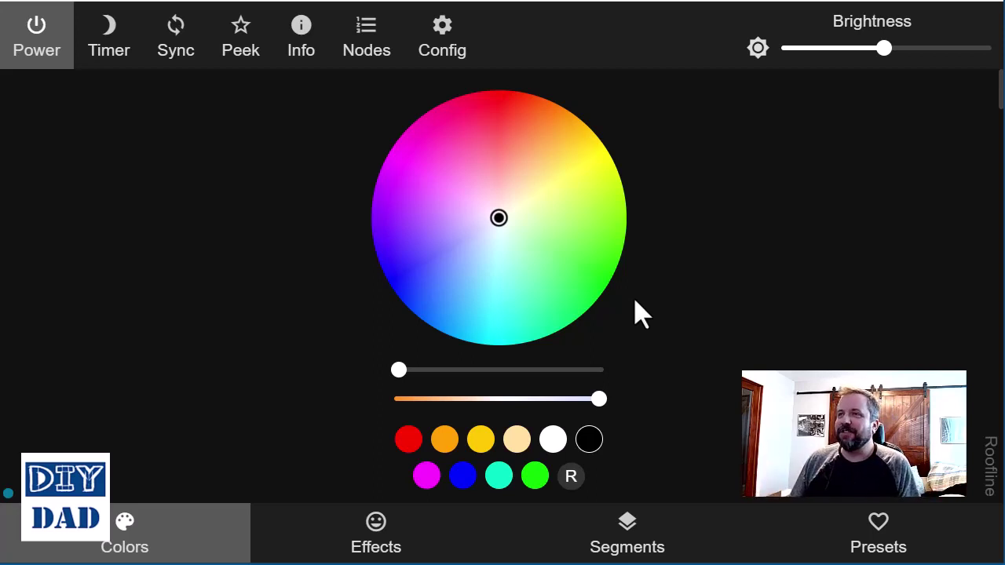
left_click(449, 55)
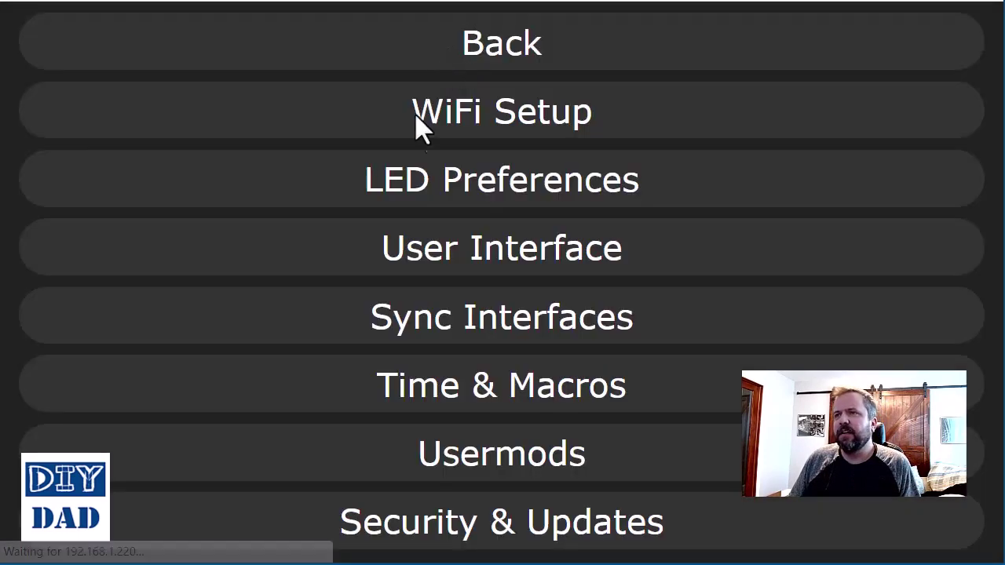
left_click(492, 195)
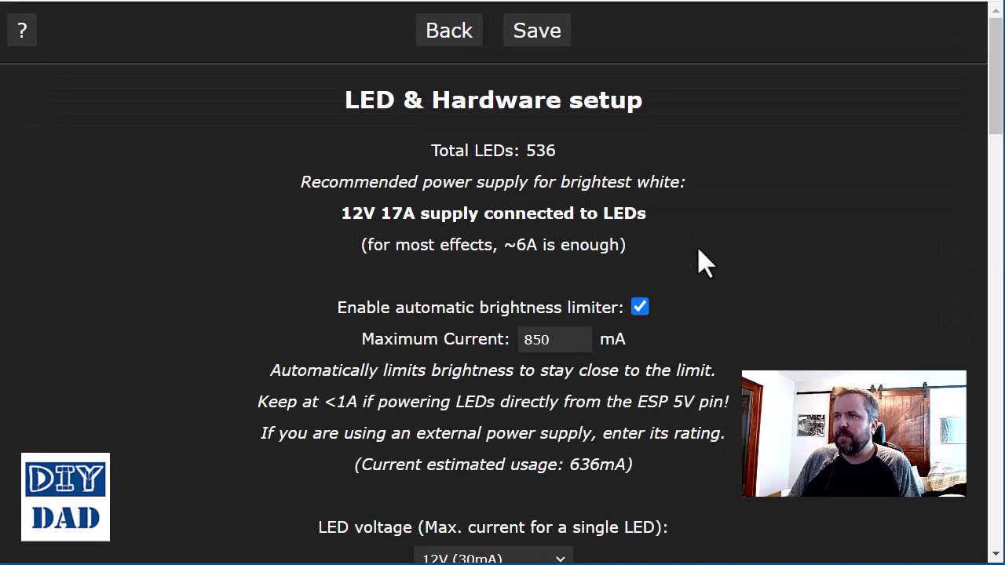
scroll(701, 263, "down", 6)
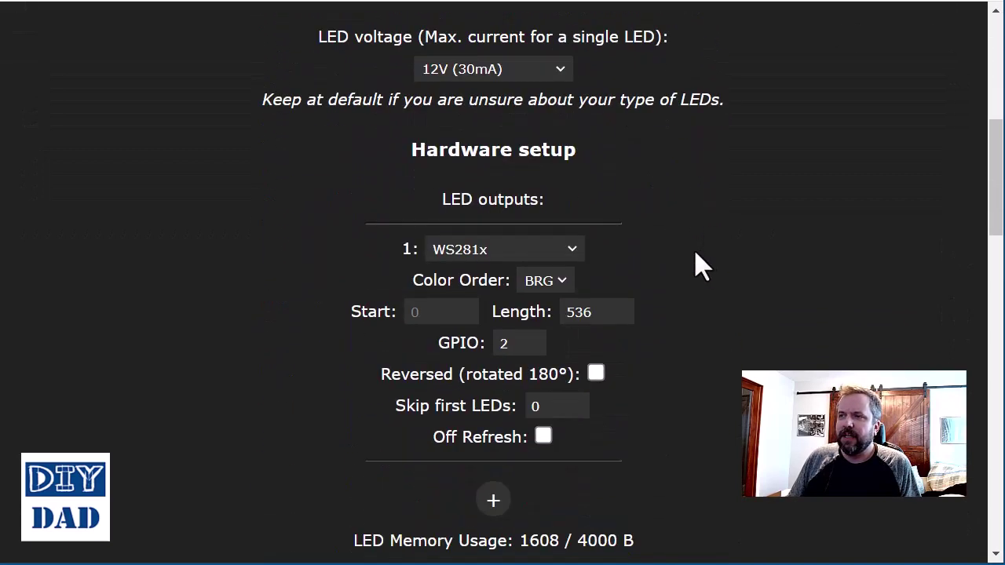
scroll(701, 264, "down", 1)
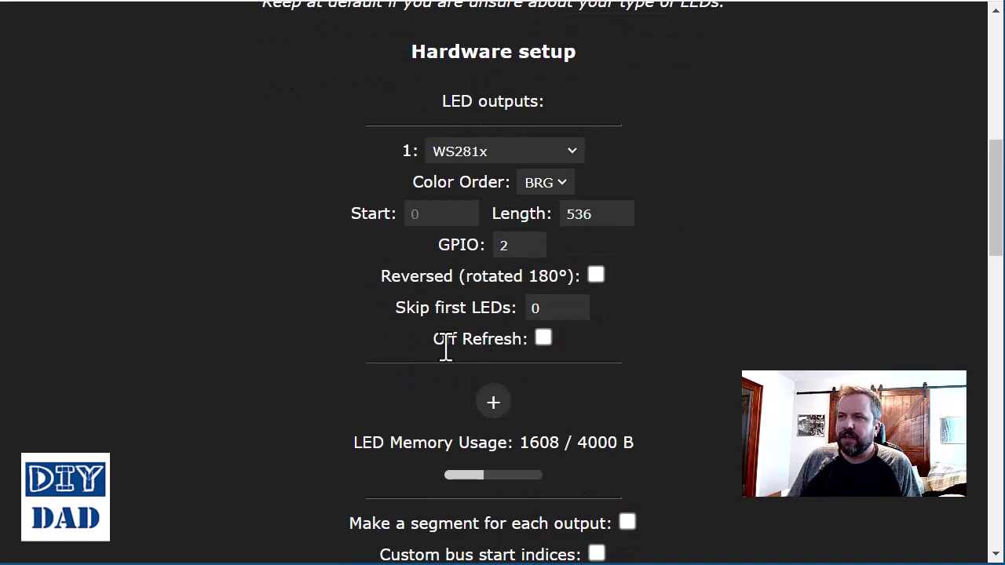
left_click_drag(435, 348, 531, 349)
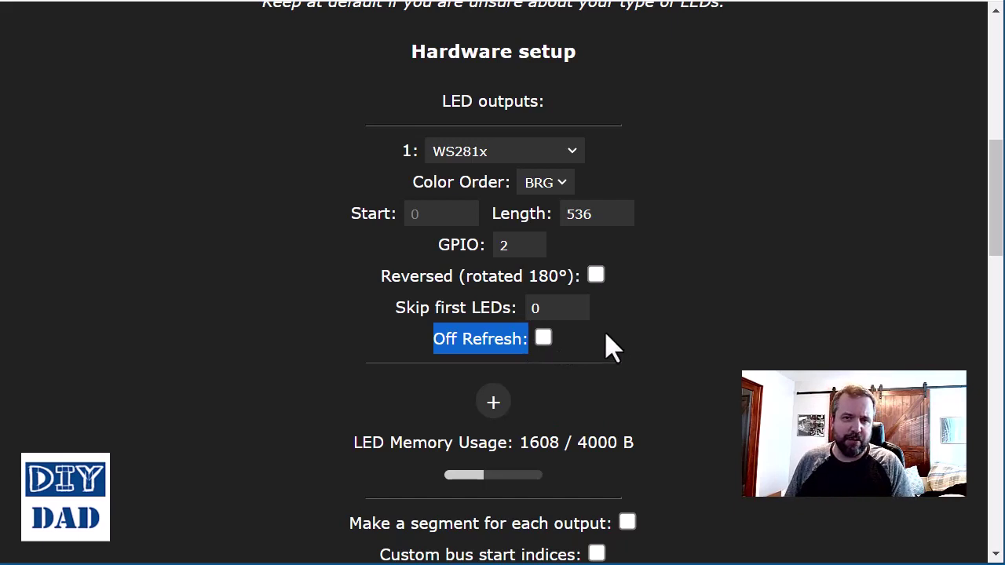
scroll(612, 345, "up", 1)
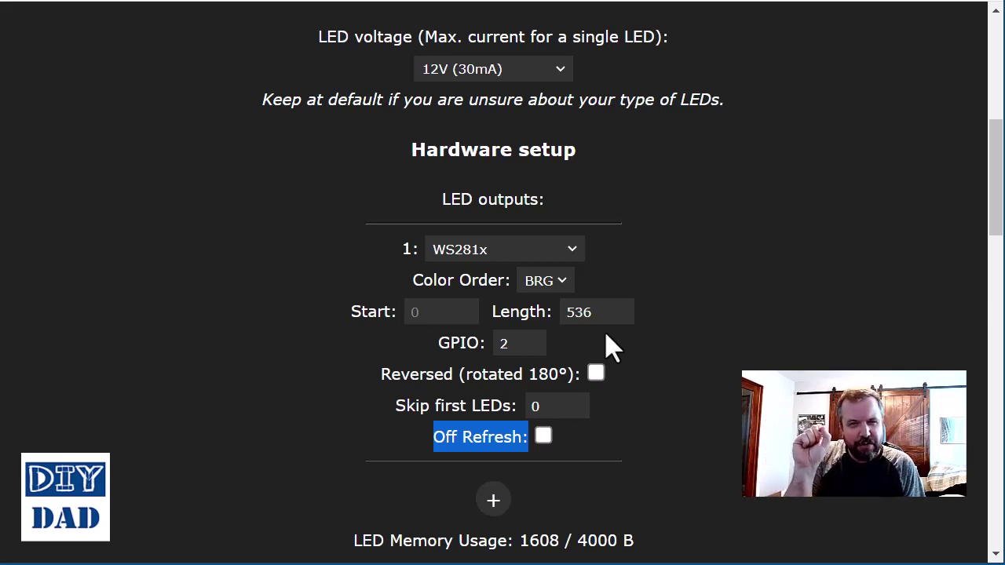
left_click(543, 436)
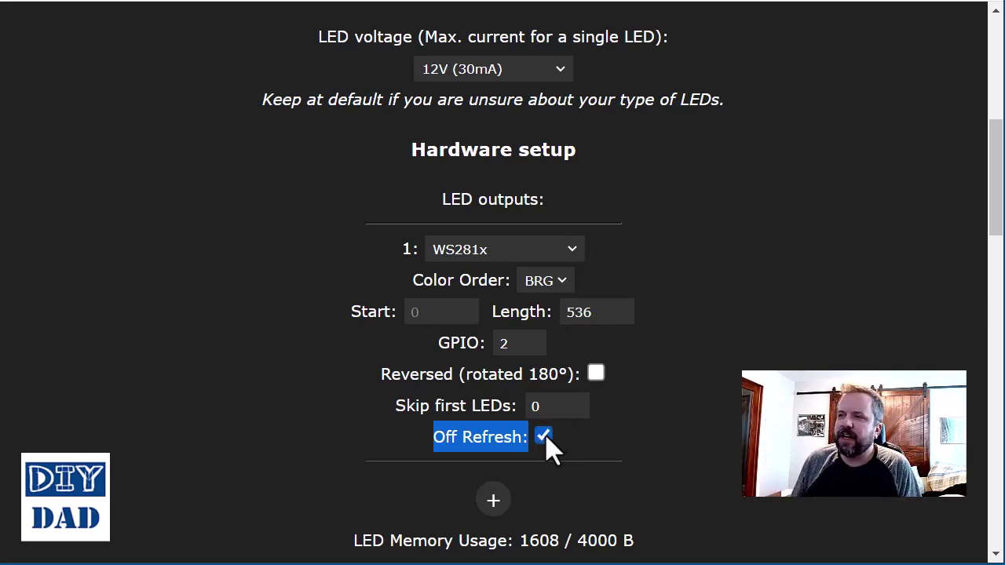
Step: Save the LED hardware settings and return to the main light controls
scroll(686, 386, "down", 8)
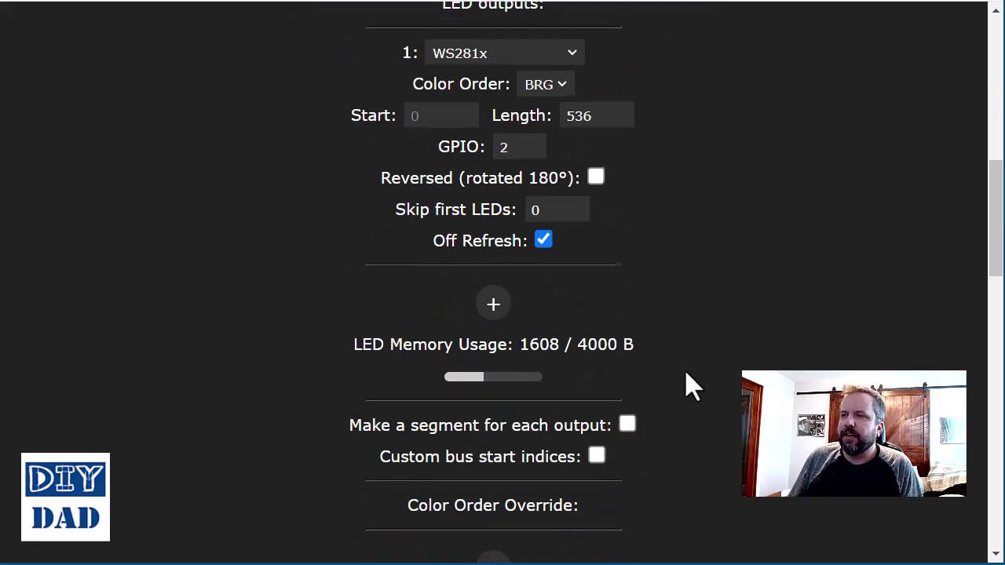
scroll(686, 385, "down", 10)
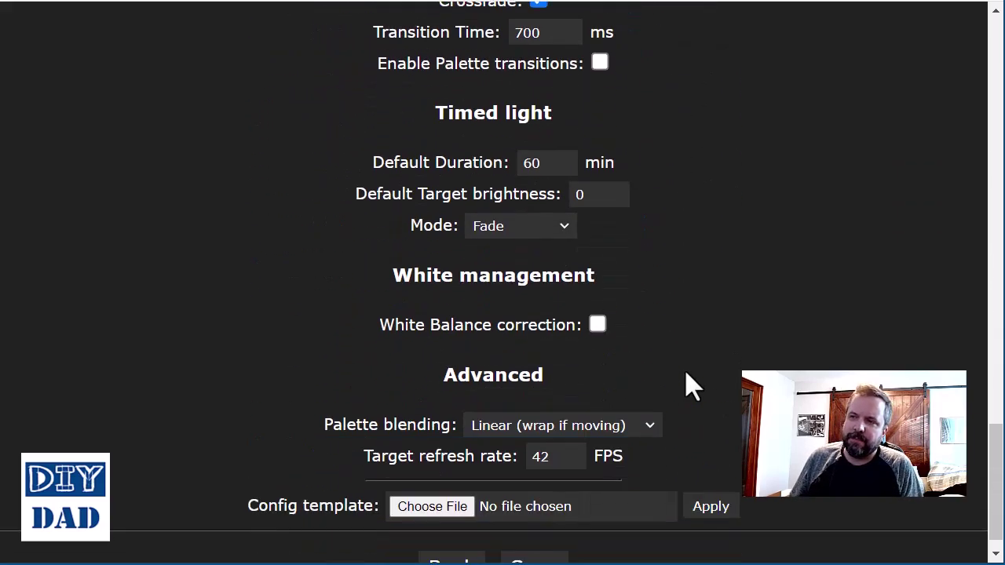
left_click(534, 541)
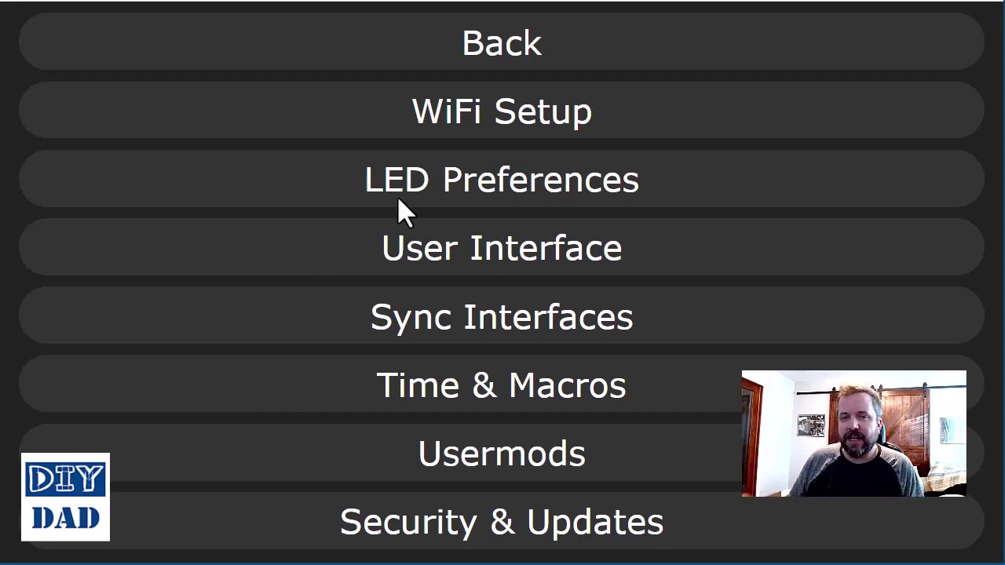
left_click(494, 47)
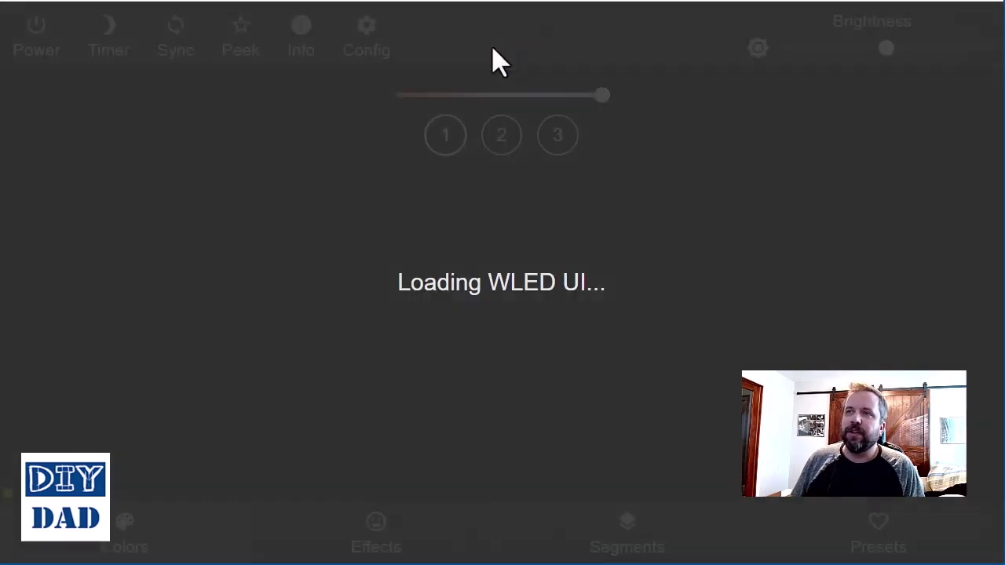
Step: Toggle the power of the roofline lights to test switching them off
left_click(36, 59)
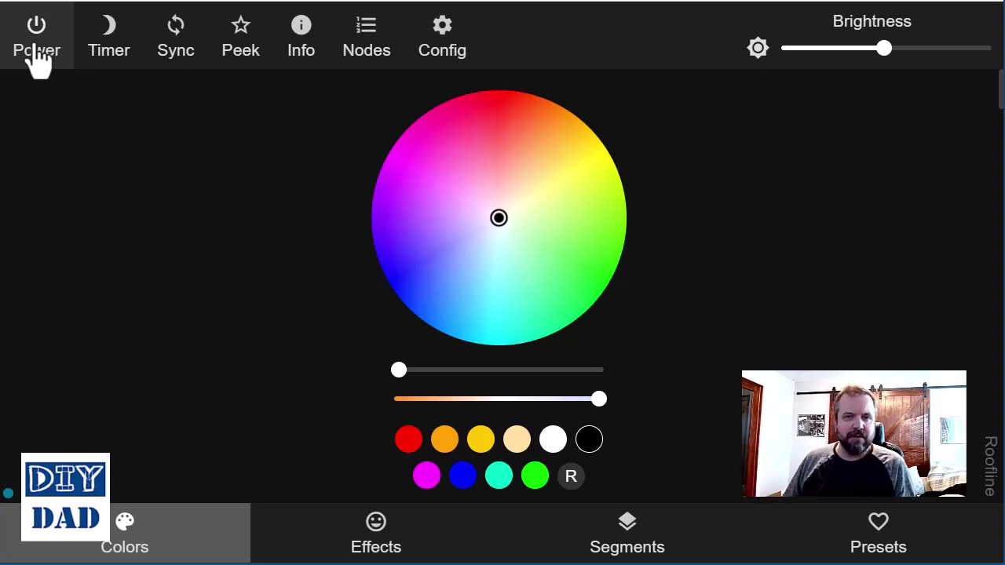
left_click(37, 59)
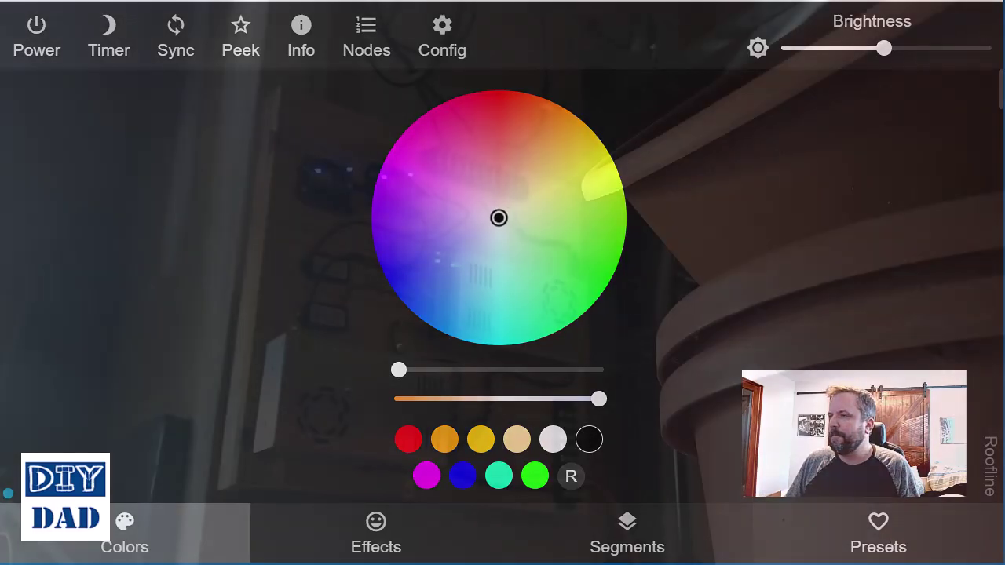